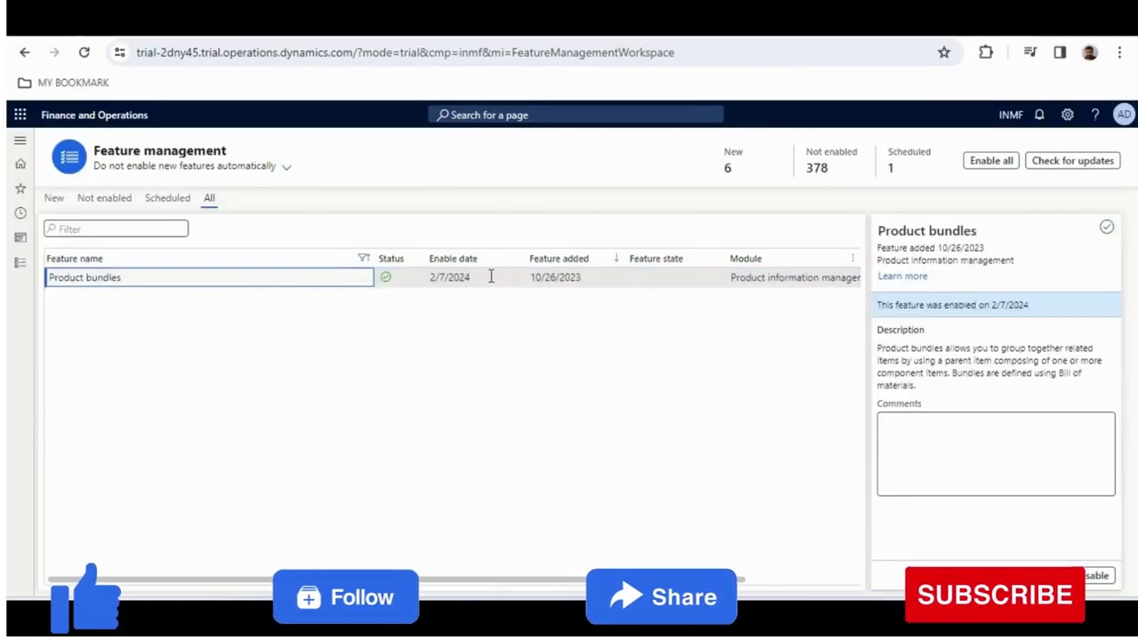
Step: Point out the Product bundles feature's enable date in Feature management
{"action": "left_click", "coordinate": [491, 276]}
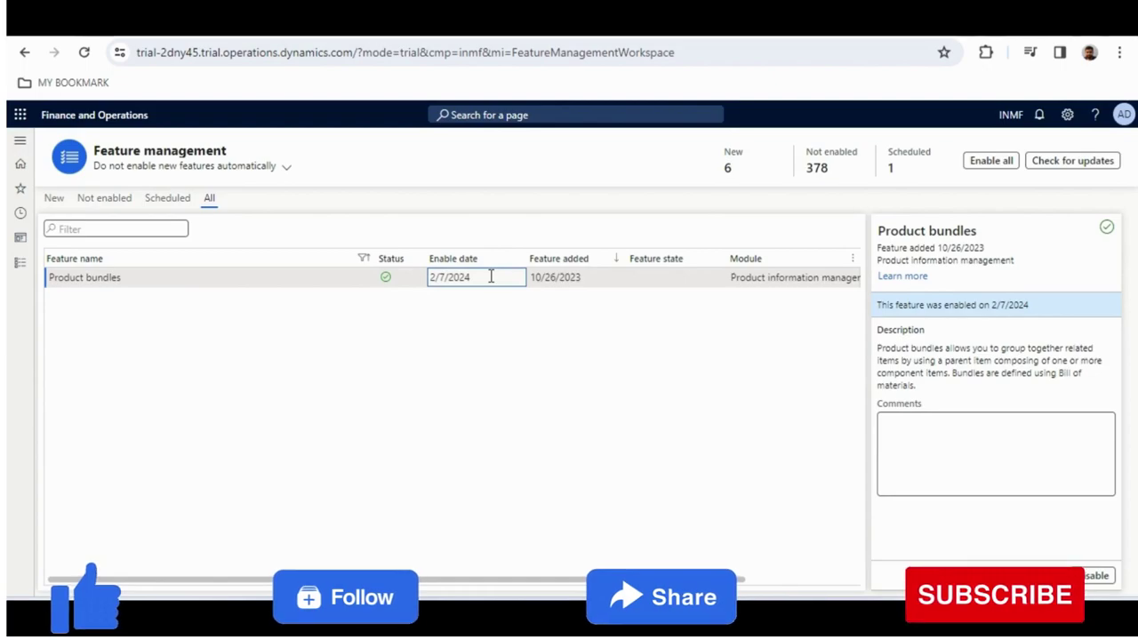
Step: Review the Product bundles feature row, including its added date and 2/7/2024 enable date
{"action": "left_click", "coordinate": [236, 278]}
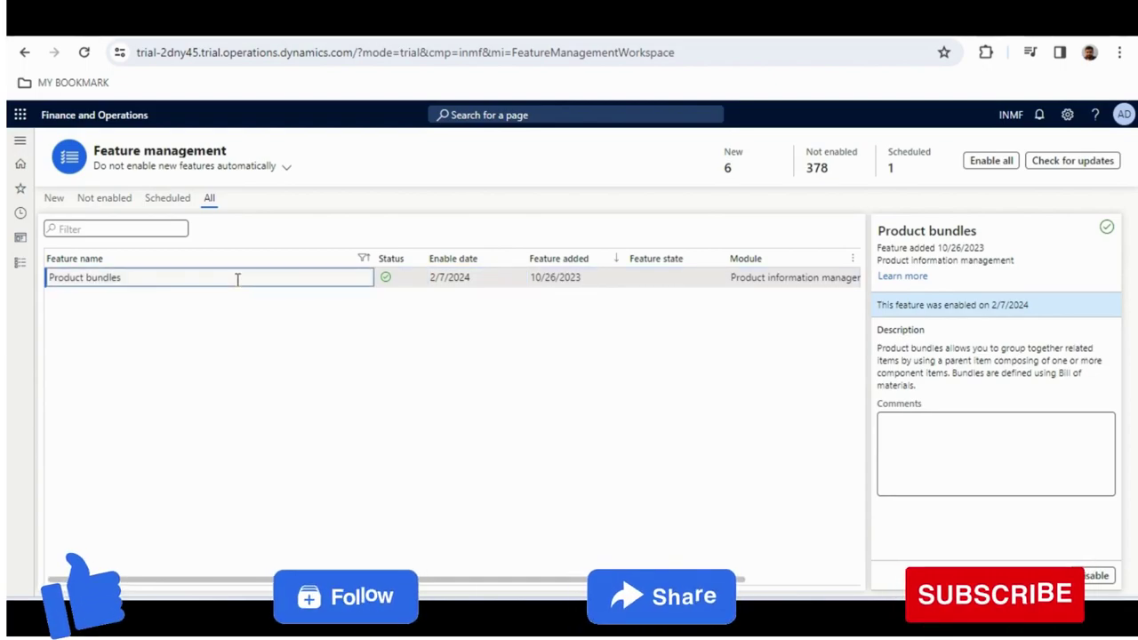
{"action": "left_click", "coordinate": [580, 272]}
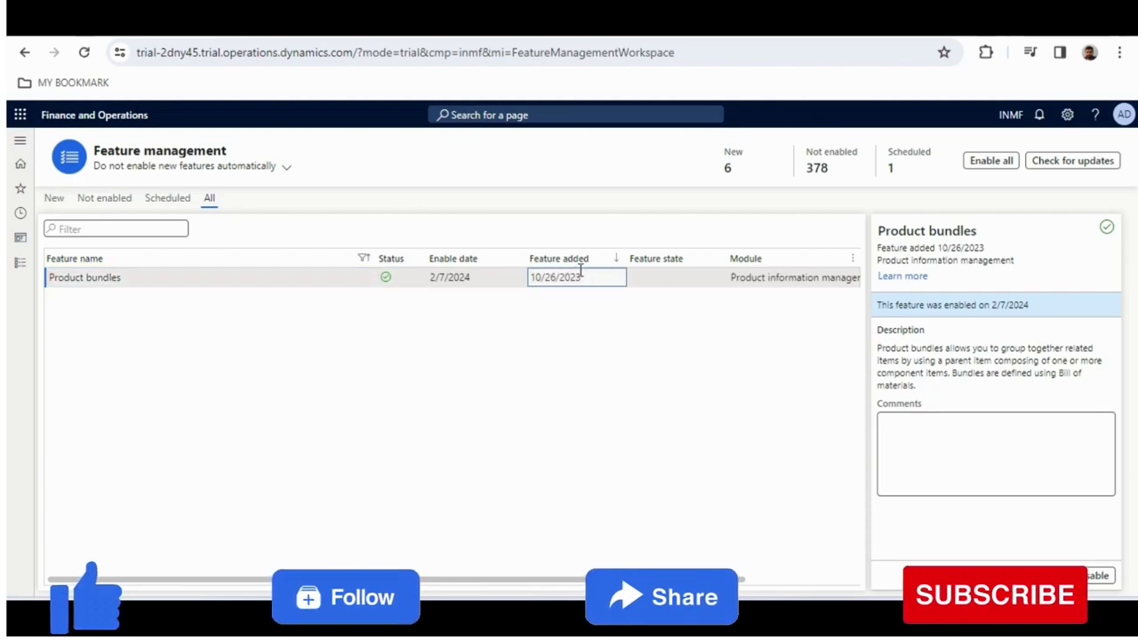
{"action": "left_click", "coordinate": [490, 282]}
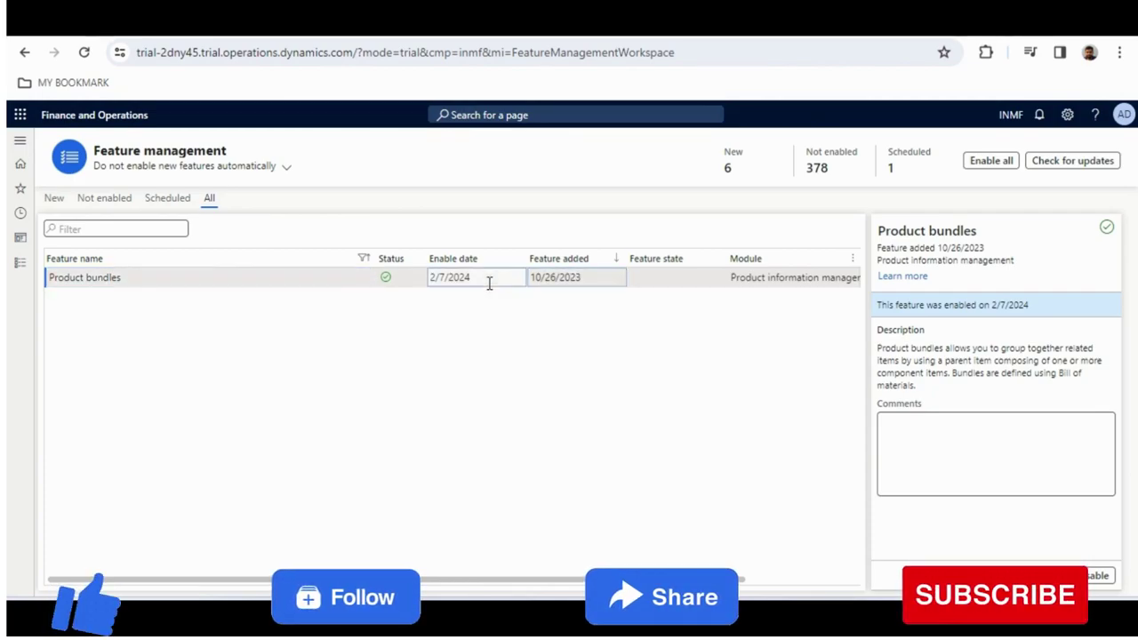
Step: Go to Product information management > Released products
{"action": "left_click", "coordinate": [20, 265]}
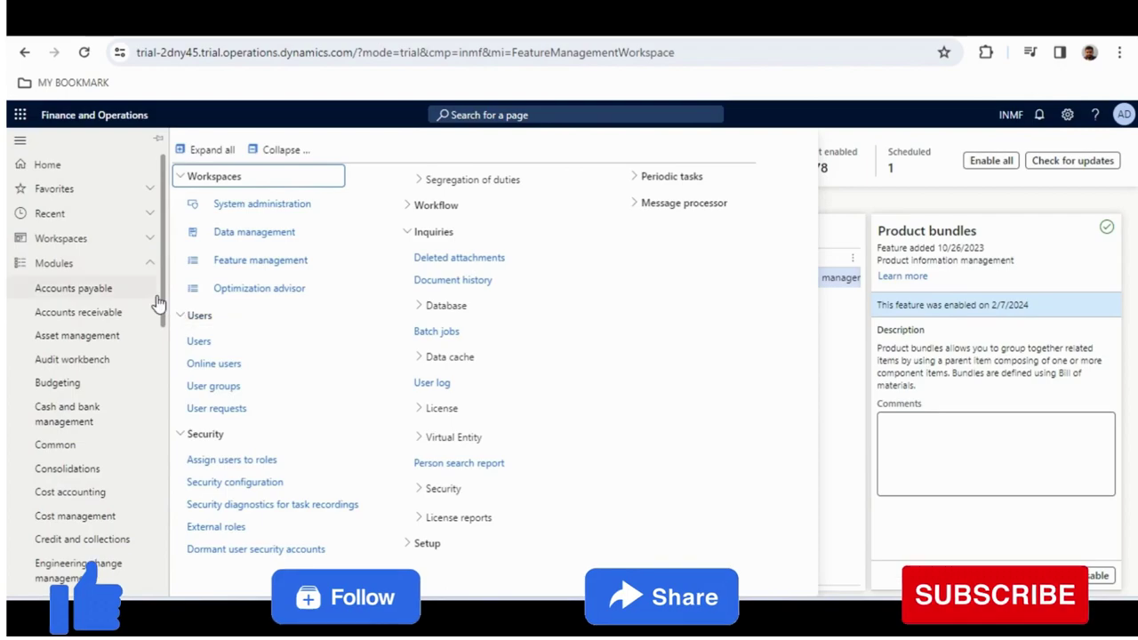
{"action": "left_click_drag", "start_coordinate": [164, 300], "coordinate": [147, 480]}
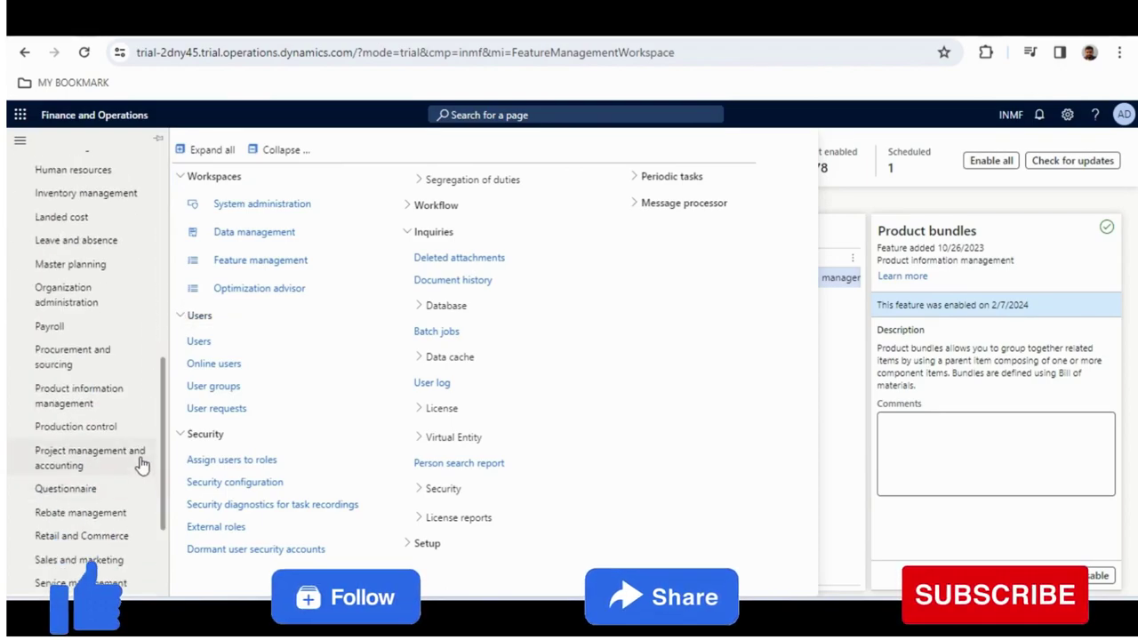
{"action": "left_click", "coordinate": [129, 413]}
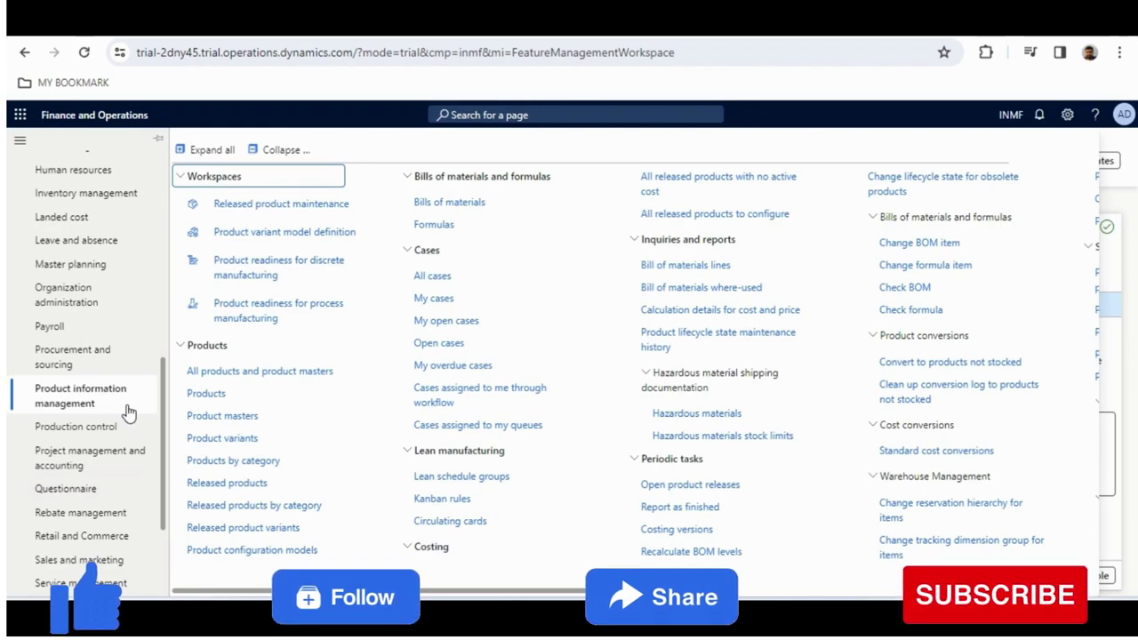
{"action": "left_click", "coordinate": [237, 483]}
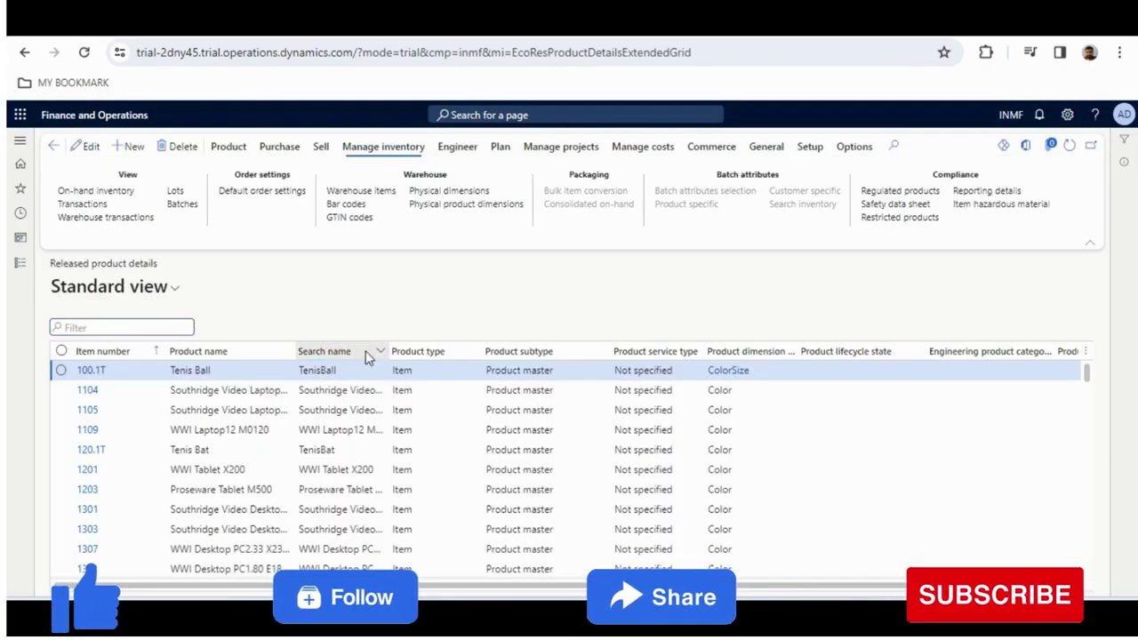
Step: Filter Search name to begin with 't' and highlight the Bundle row's TenisKit search name
{"action": "left_click", "coordinate": [368, 352]}
{"action": "type", "text": "t"}
{"action": "key", "text": "Escape"}
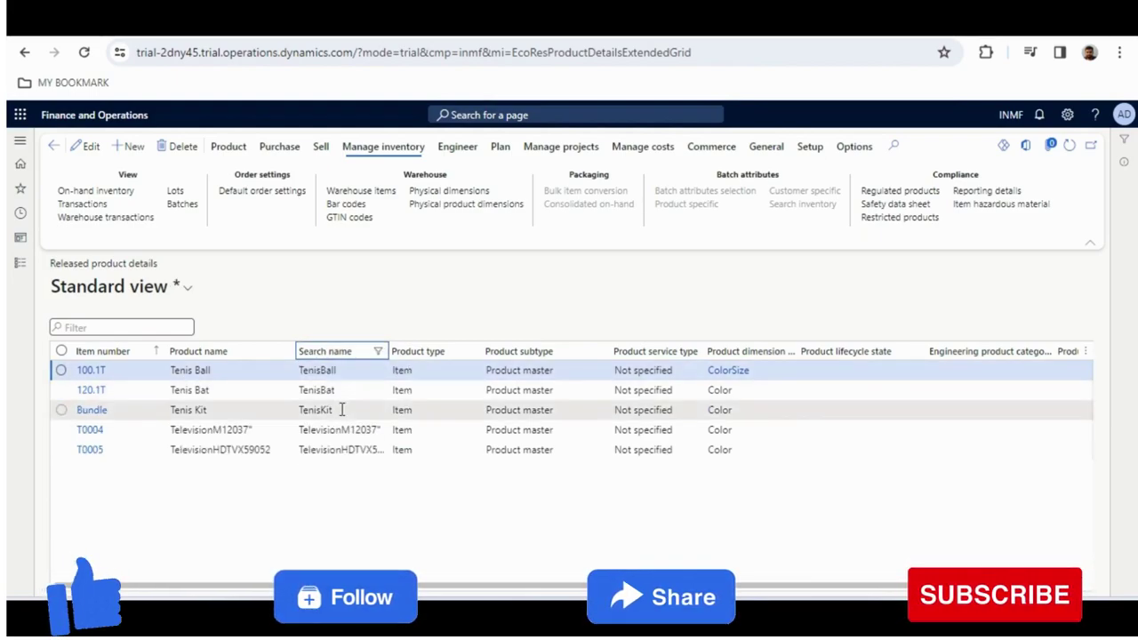
{"action": "left_click", "coordinate": [341, 410]}
{"action": "left_click", "coordinate": [341, 410]}
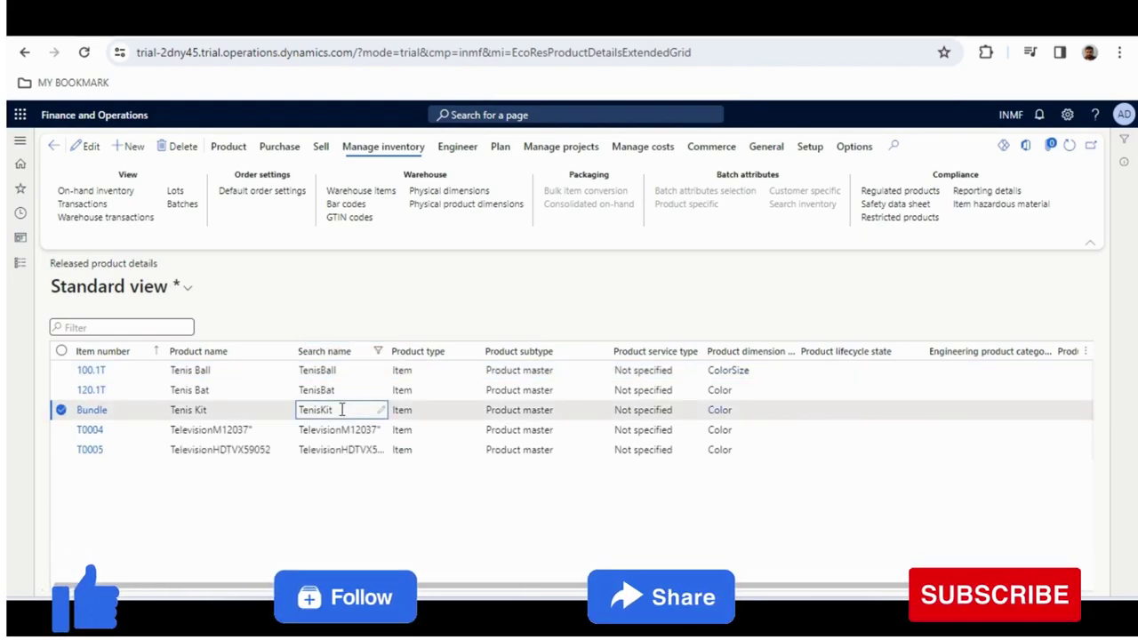
{"action": "left_click_drag", "start_coordinate": [347, 409], "coordinate": [302, 411]}
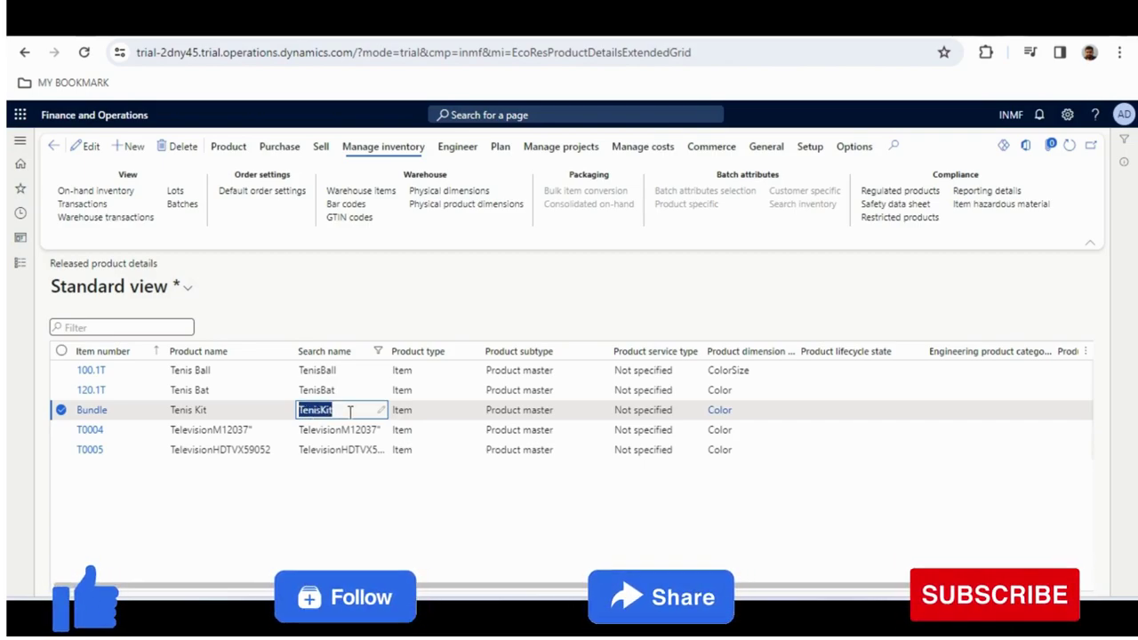
{"action": "left_click", "coordinate": [352, 410]}
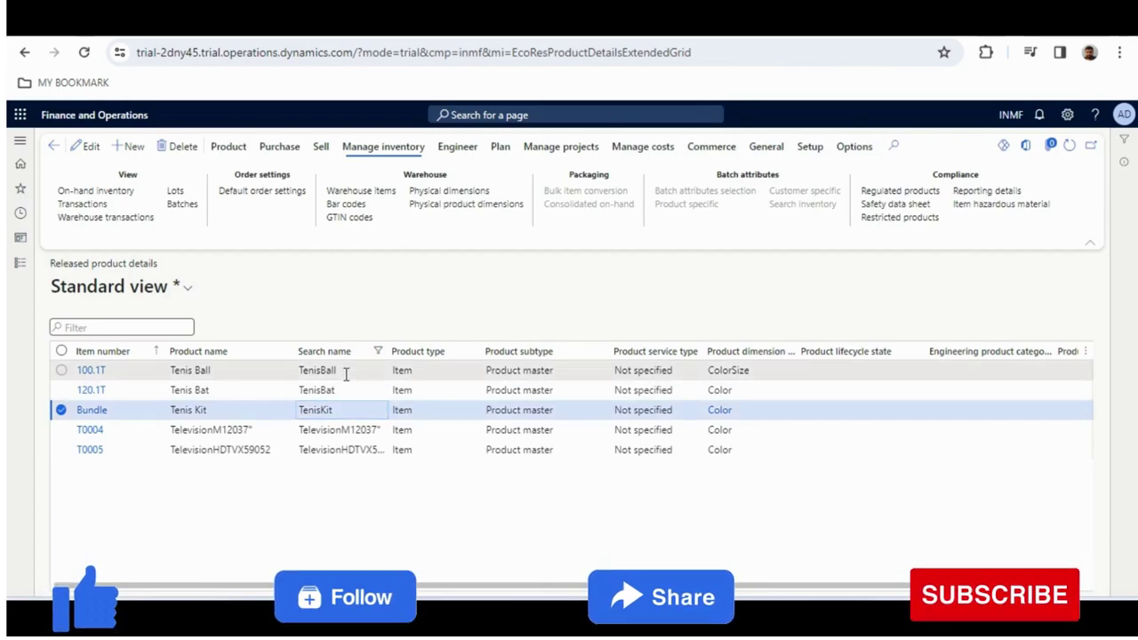
Step: Compare the Tenis Ball, Tenis Bat and Tenis Kit rows, then open the Bundle product's details
{"action": "left_click", "coordinate": [346, 372]}
{"action": "left_click", "coordinate": [340, 389]}
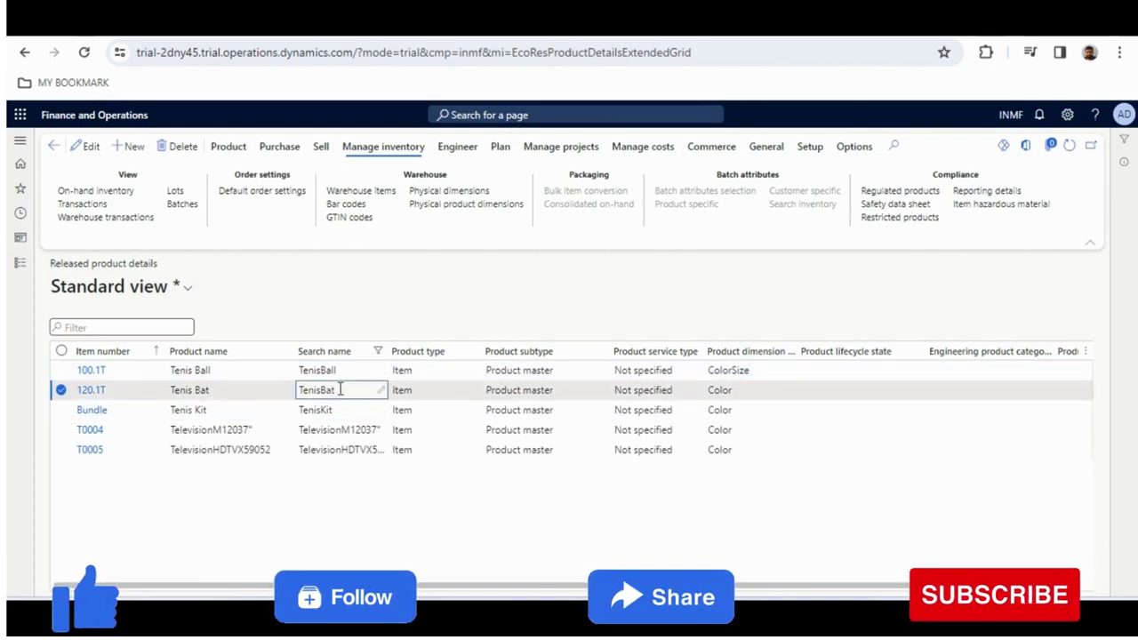
{"action": "left_click", "coordinate": [336, 410]}
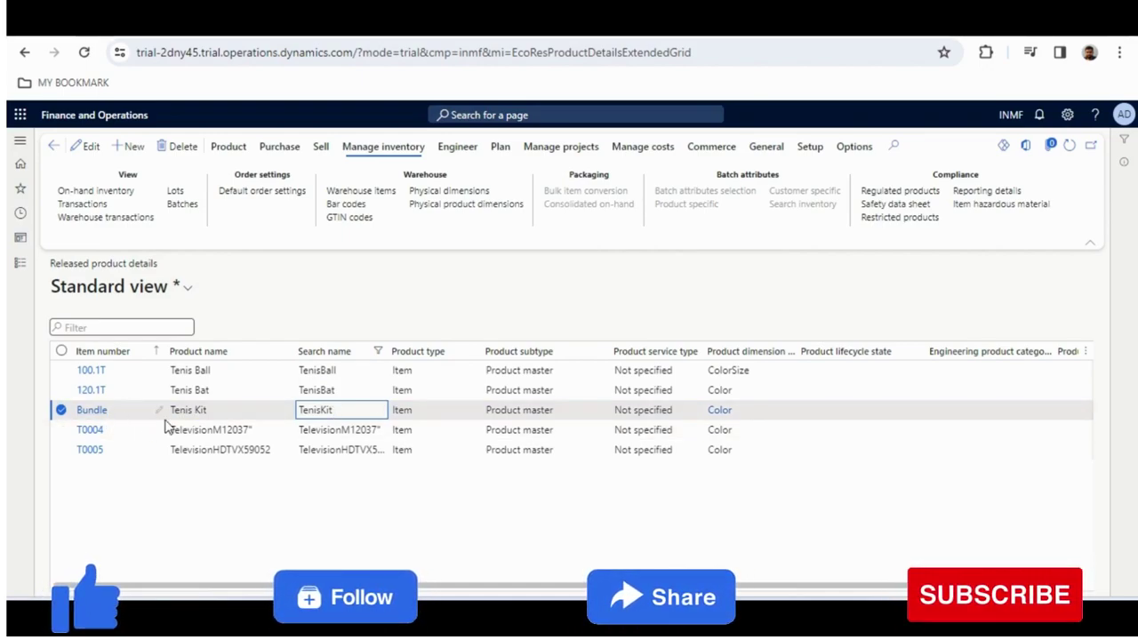
{"action": "left_click", "coordinate": [214, 414]}
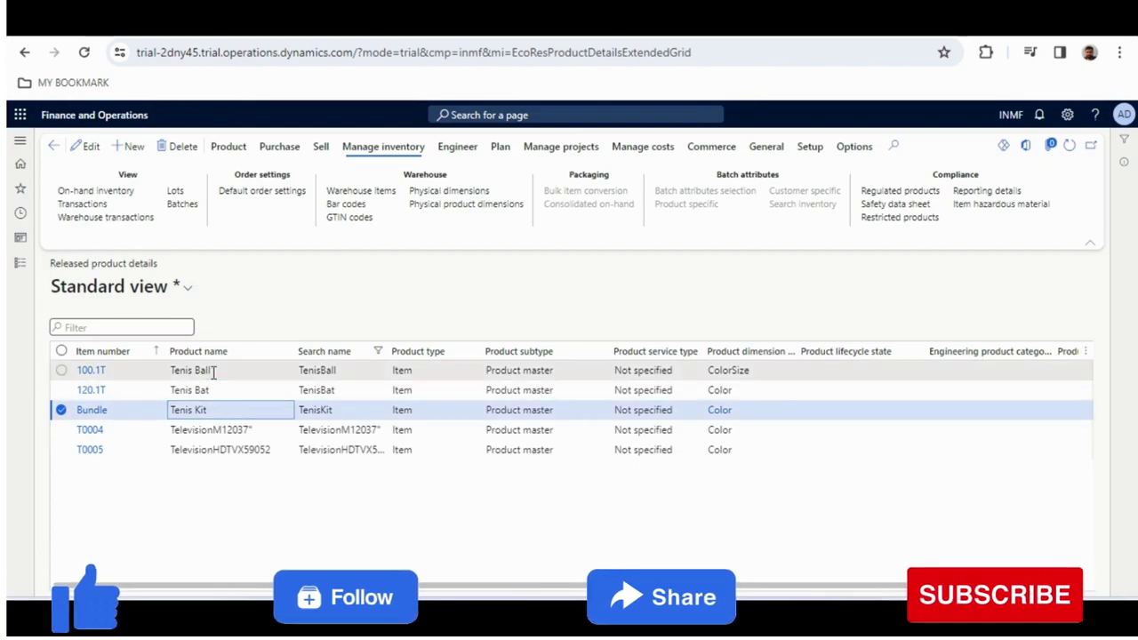
{"action": "left_click", "coordinate": [211, 371]}
{"action": "left_click", "coordinate": [211, 385]}
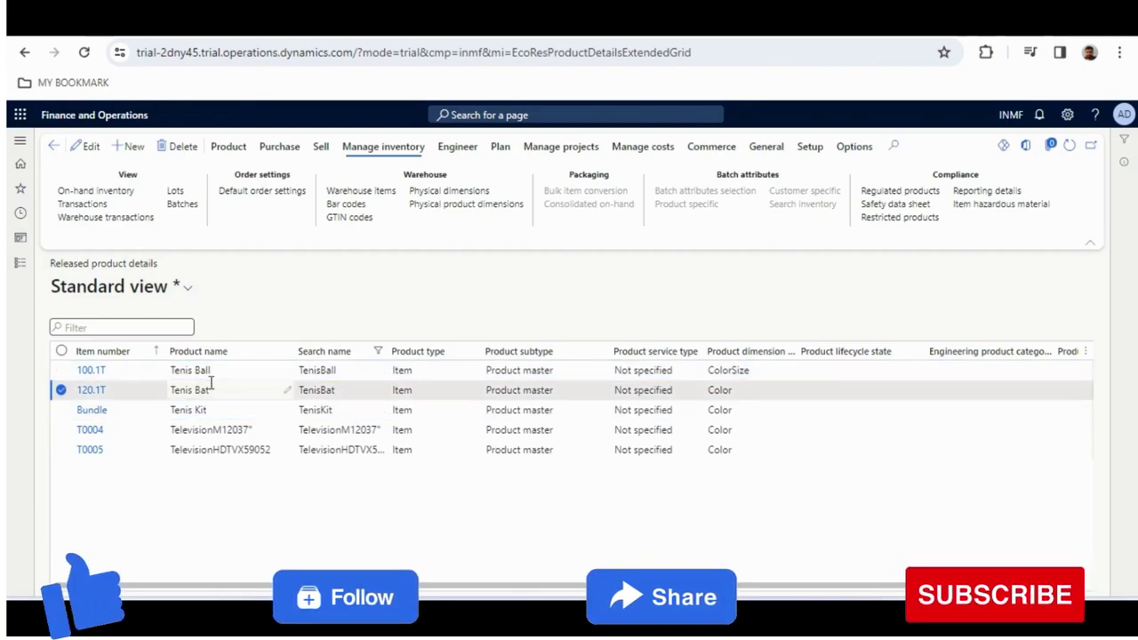
{"action": "left_click", "coordinate": [323, 410]}
{"action": "left_click", "coordinate": [94, 414]}
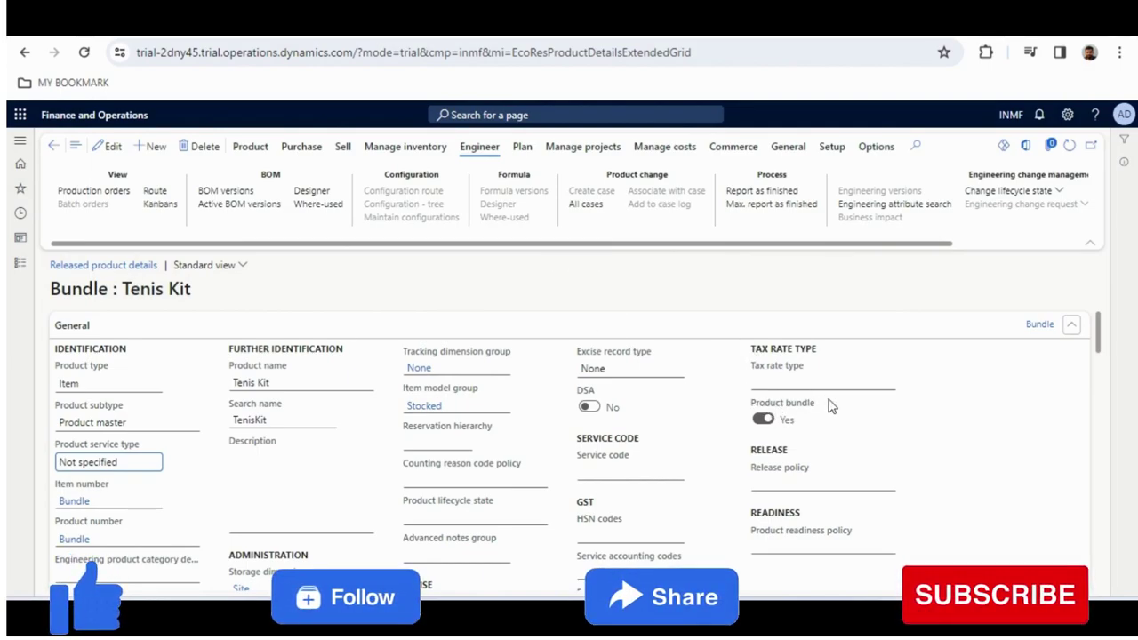
{"action": "left_click_drag", "start_coordinate": [832, 406], "coordinate": [769, 411]}
{"action": "left_click", "coordinate": [695, 417]}
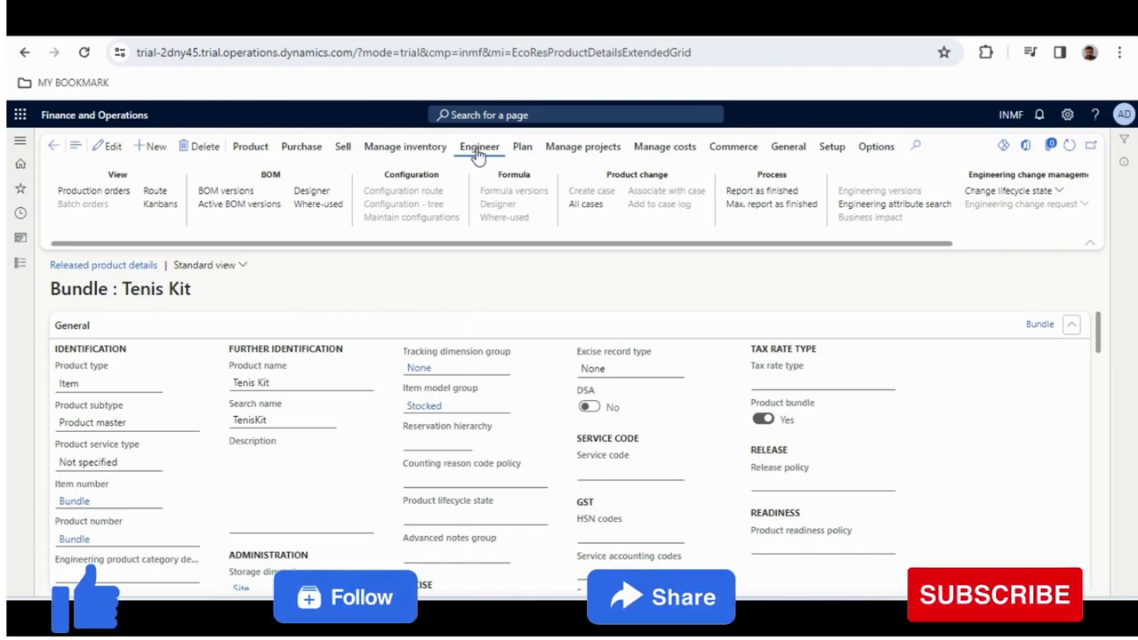
Step: Open the Tenis Kit BOM versions and view its Tenis Ball and Tenis Bat components
{"action": "left_click", "coordinate": [227, 191]}
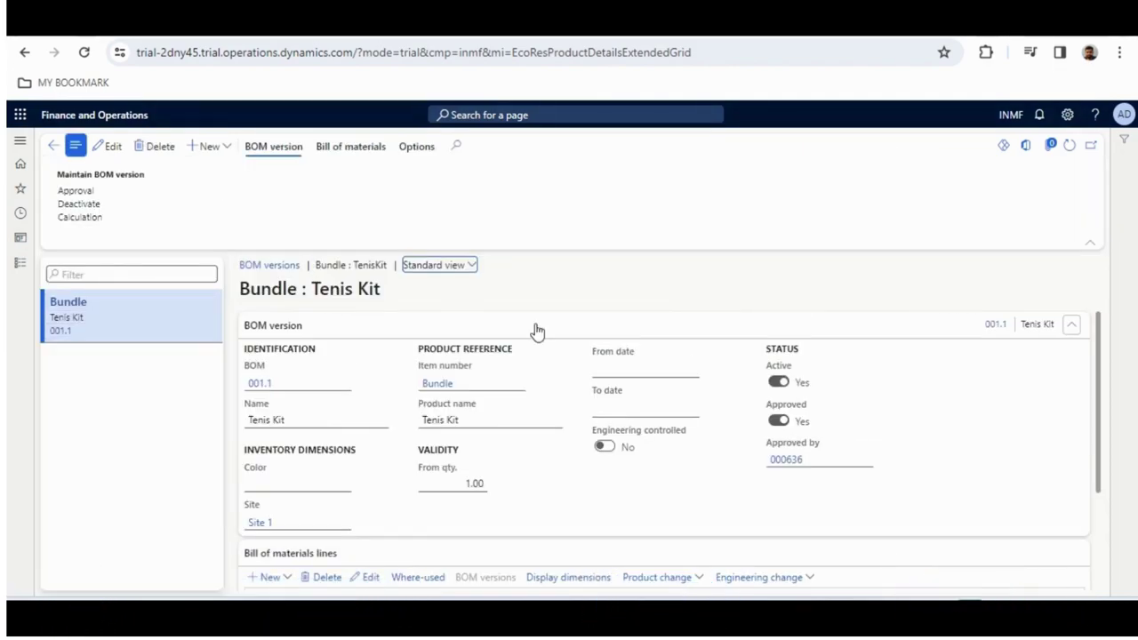
{"action": "left_click_drag", "start_coordinate": [1097, 326], "coordinate": [1085, 465]}
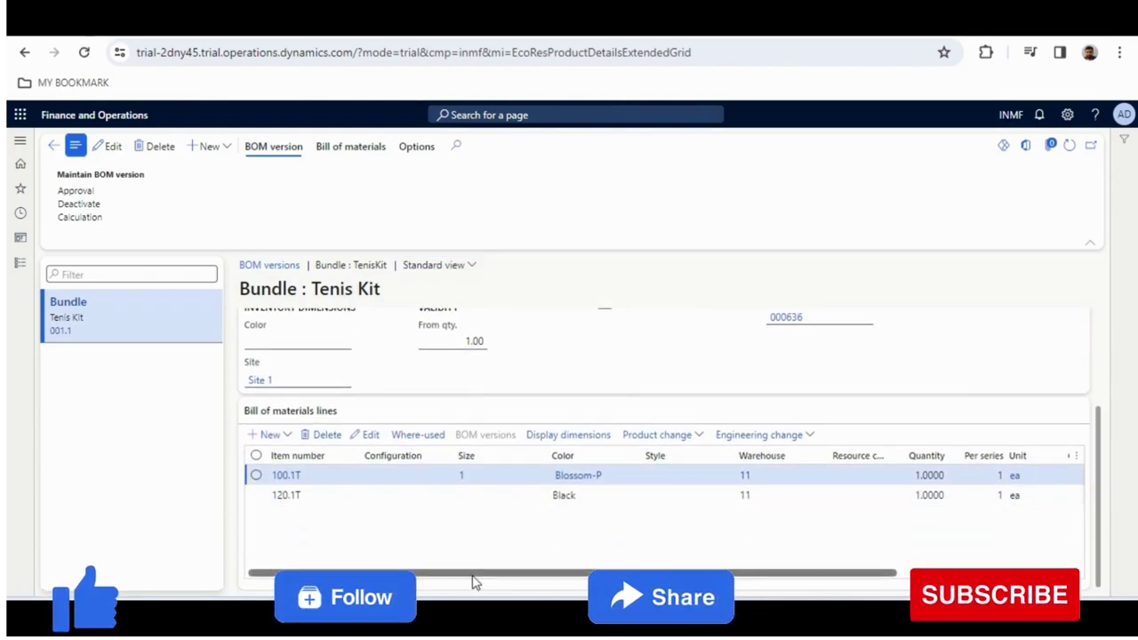
{"action": "left_click_drag", "start_coordinate": [476, 578], "coordinate": [662, 578]}
{"action": "left_click", "coordinate": [1027, 476]}
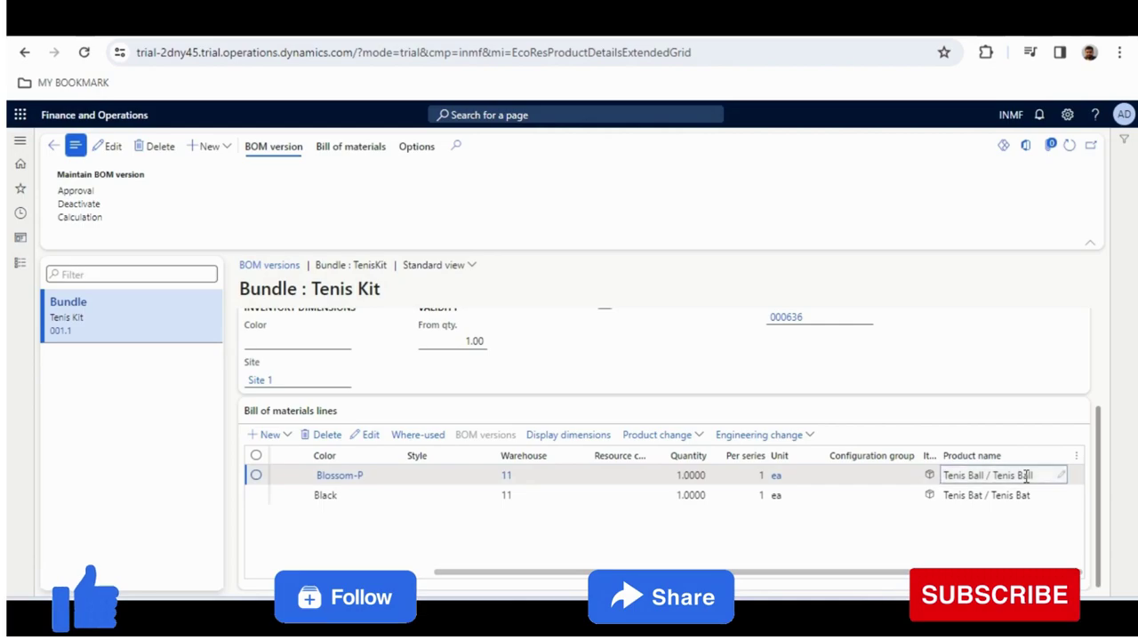
{"action": "left_click", "coordinate": [1019, 496]}
{"action": "left_click_drag", "start_coordinate": [729, 573], "coordinate": [985, 576]}
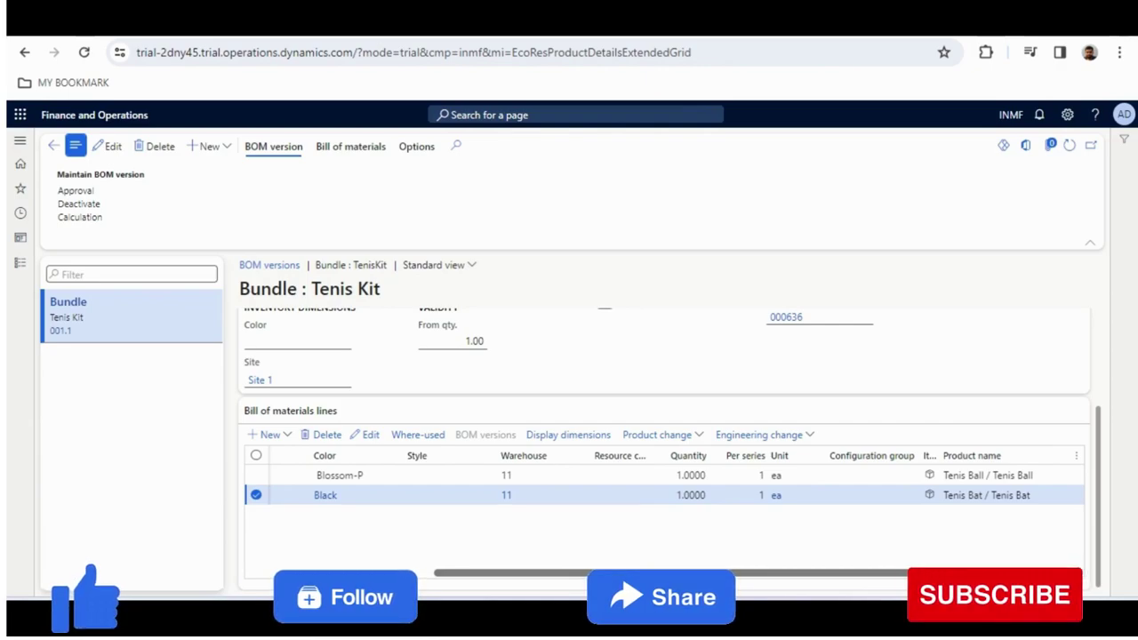
{"action": "left_click", "coordinate": [1018, 502]}
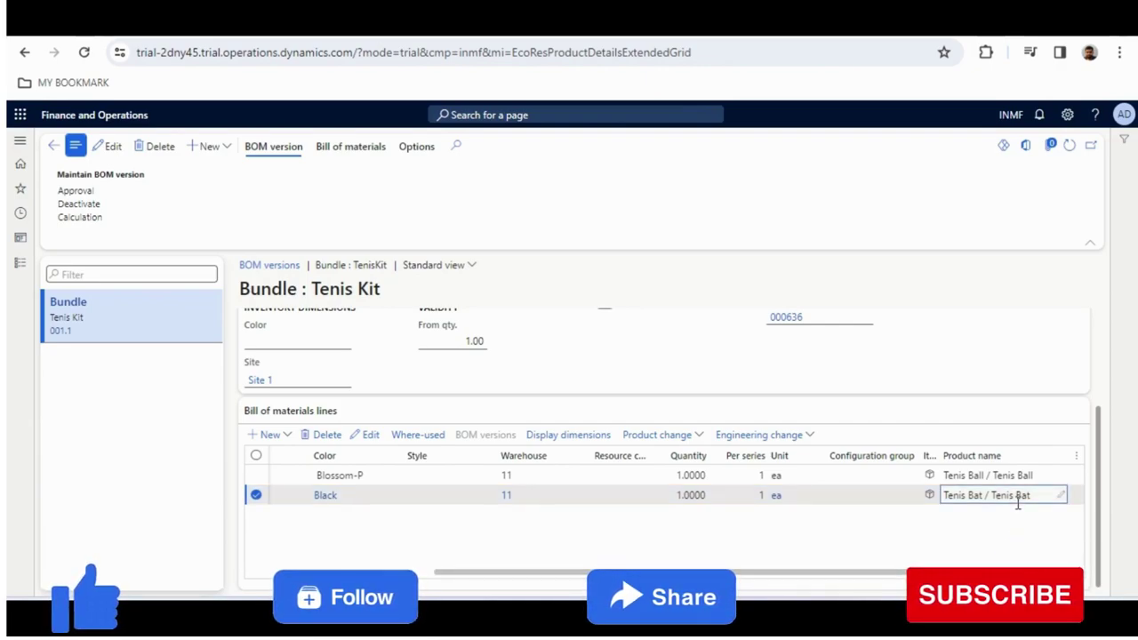
{"action": "left_click_drag", "start_coordinate": [711, 574], "coordinate": [524, 573]}
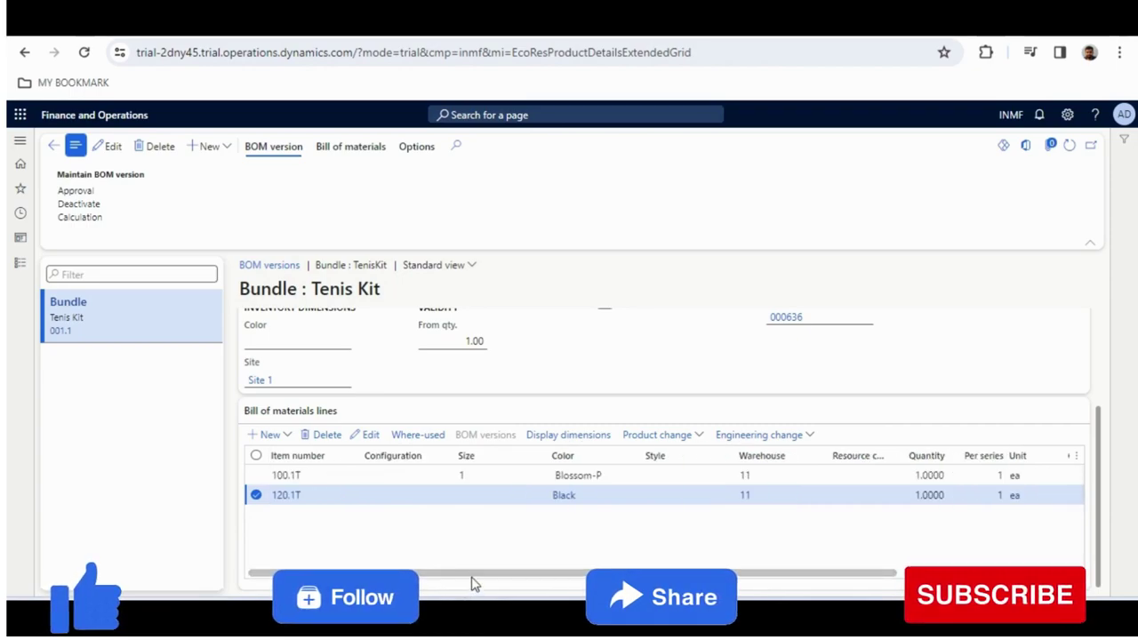
{"action": "left_click_drag", "start_coordinate": [559, 574], "coordinate": [746, 574]}
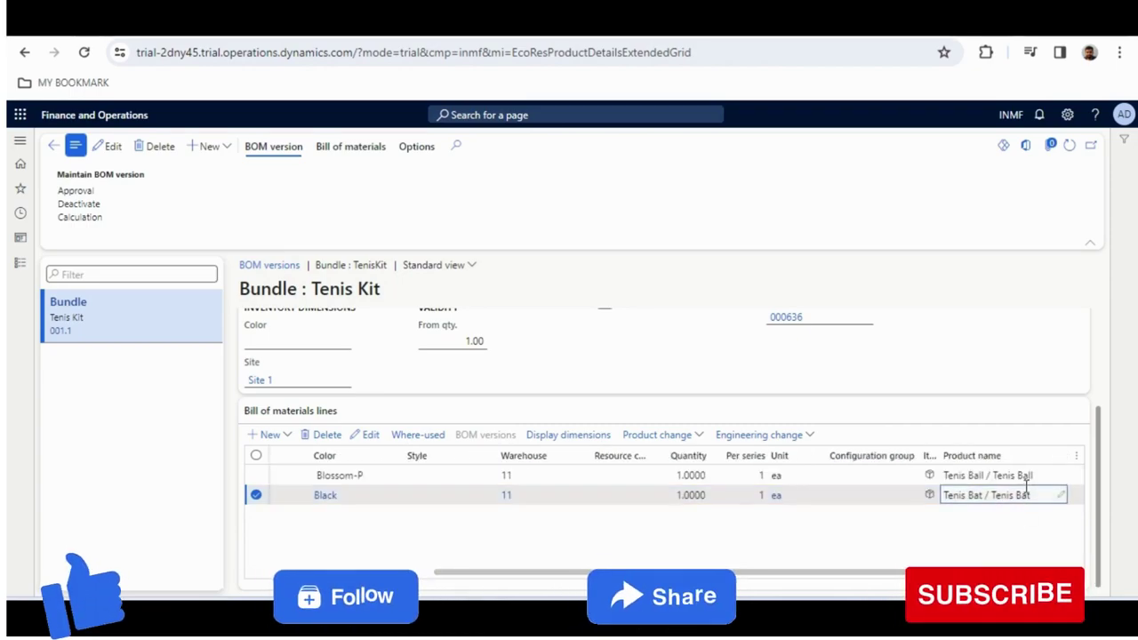
Step: Check the quantities and product names on the Tenis Ball and Tenis Bat BOM lines
{"action": "left_click", "coordinate": [698, 476]}
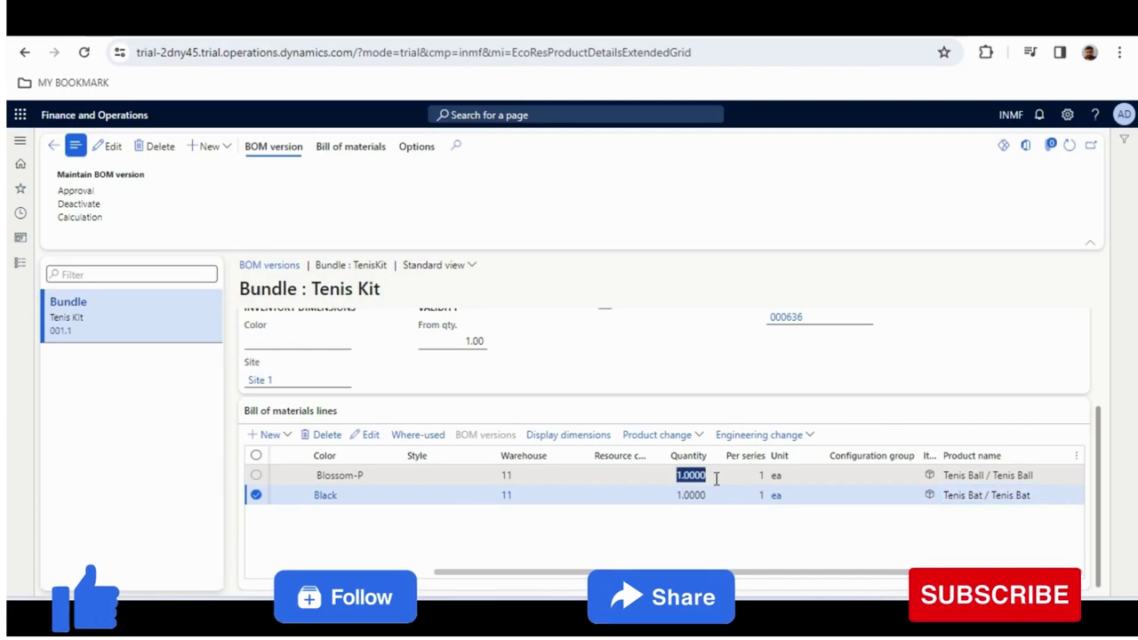
{"action": "left_click", "coordinate": [946, 494]}
{"action": "left_click", "coordinate": [669, 499]}
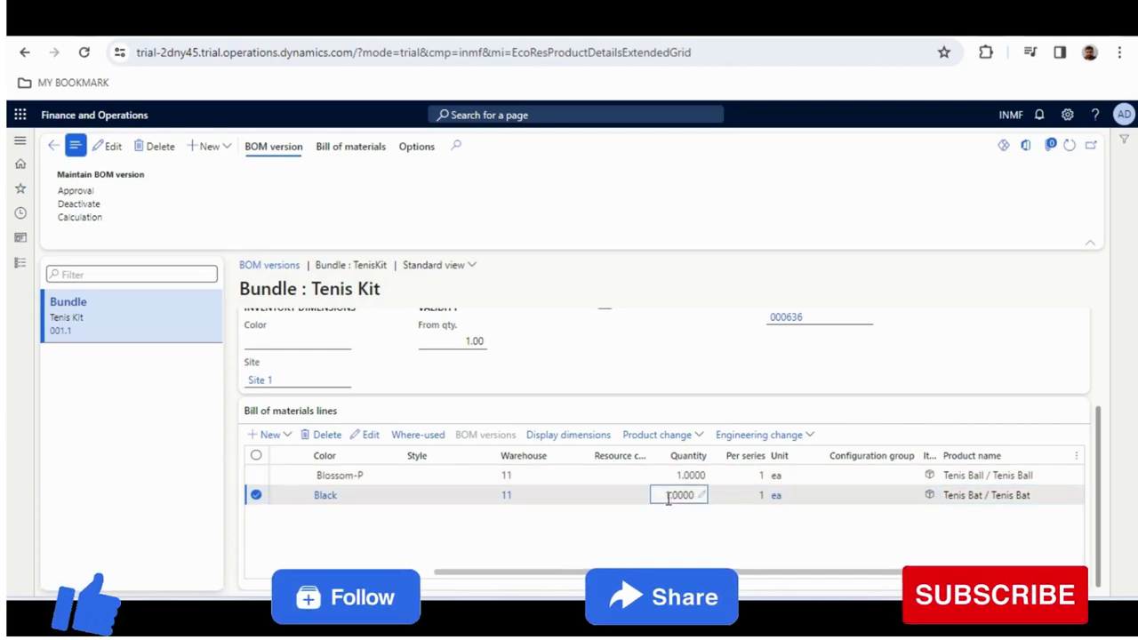
{"action": "left_click", "coordinate": [674, 475]}
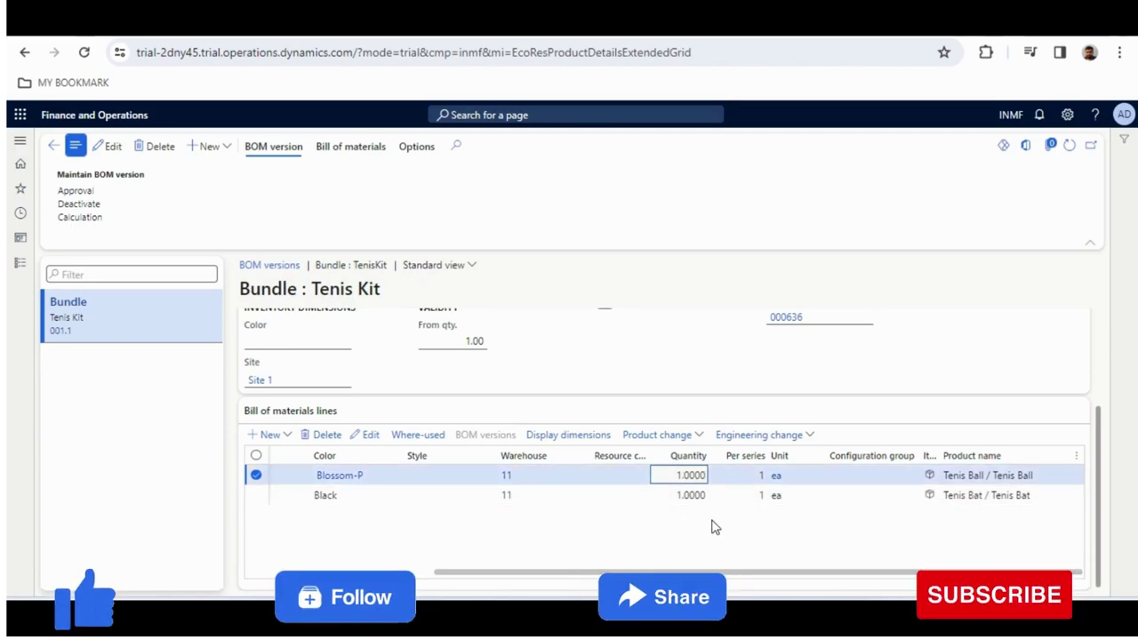
{"action": "left_click", "coordinate": [671, 494]}
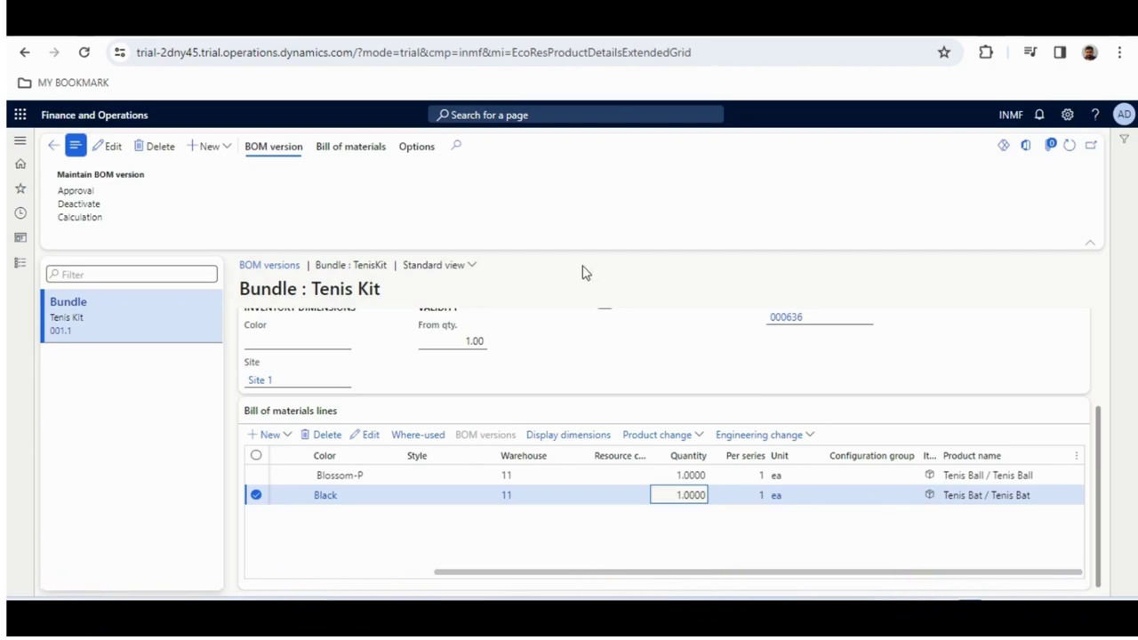
{"action": "left_click", "coordinate": [959, 480]}
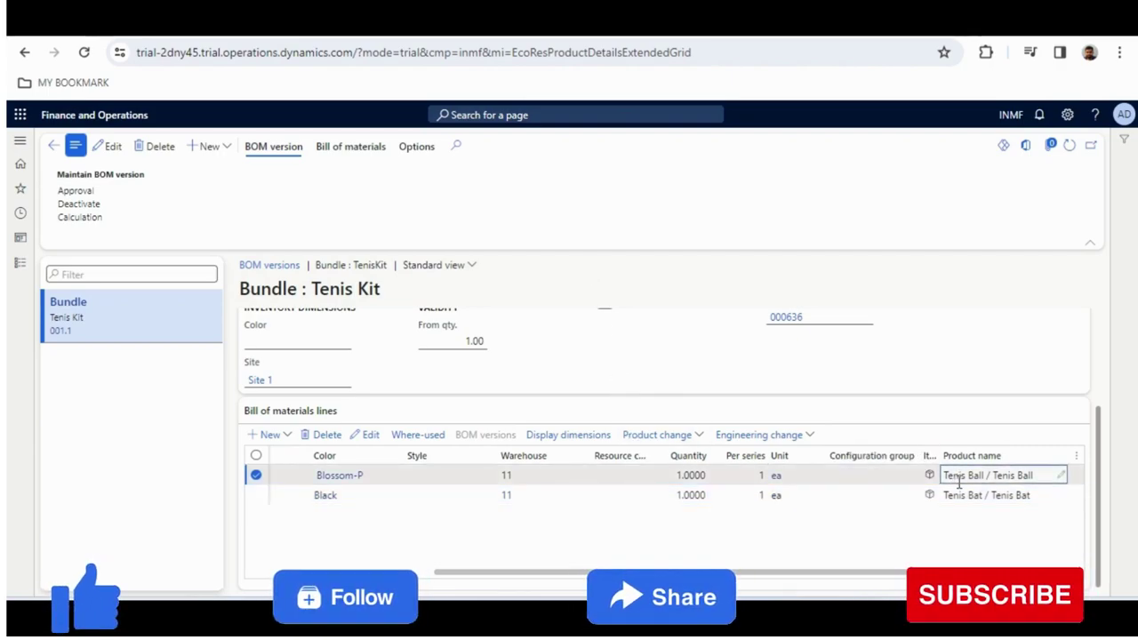
{"action": "left_click", "coordinate": [960, 495]}
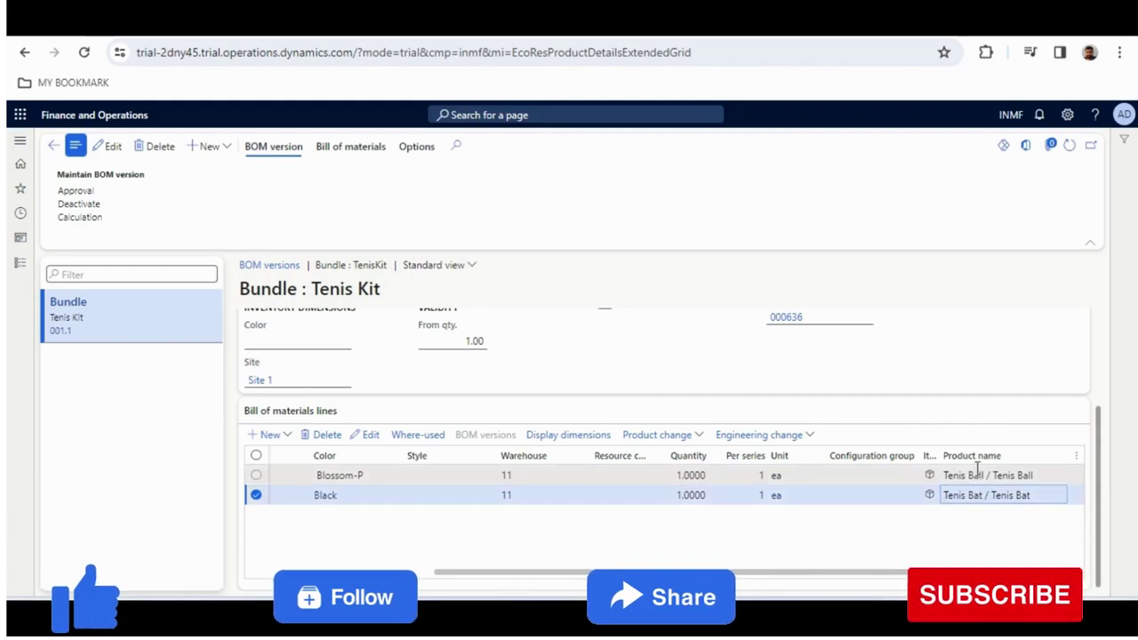
{"action": "left_click", "coordinate": [978, 475]}
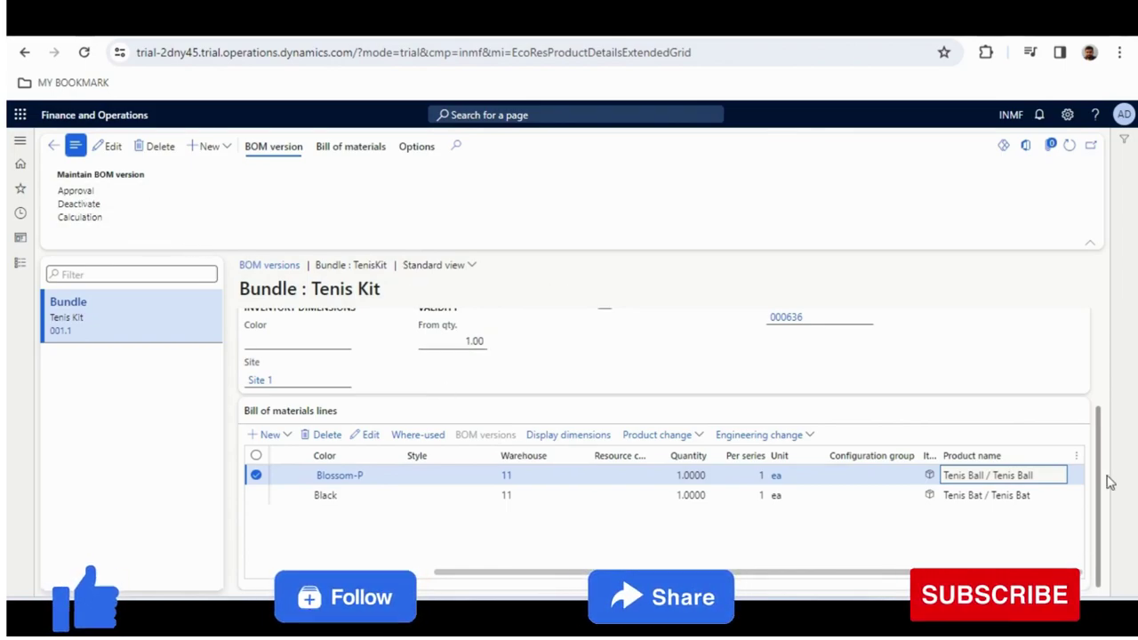
{"action": "left_click_drag", "start_coordinate": [1099, 472], "coordinate": [1104, 346]}
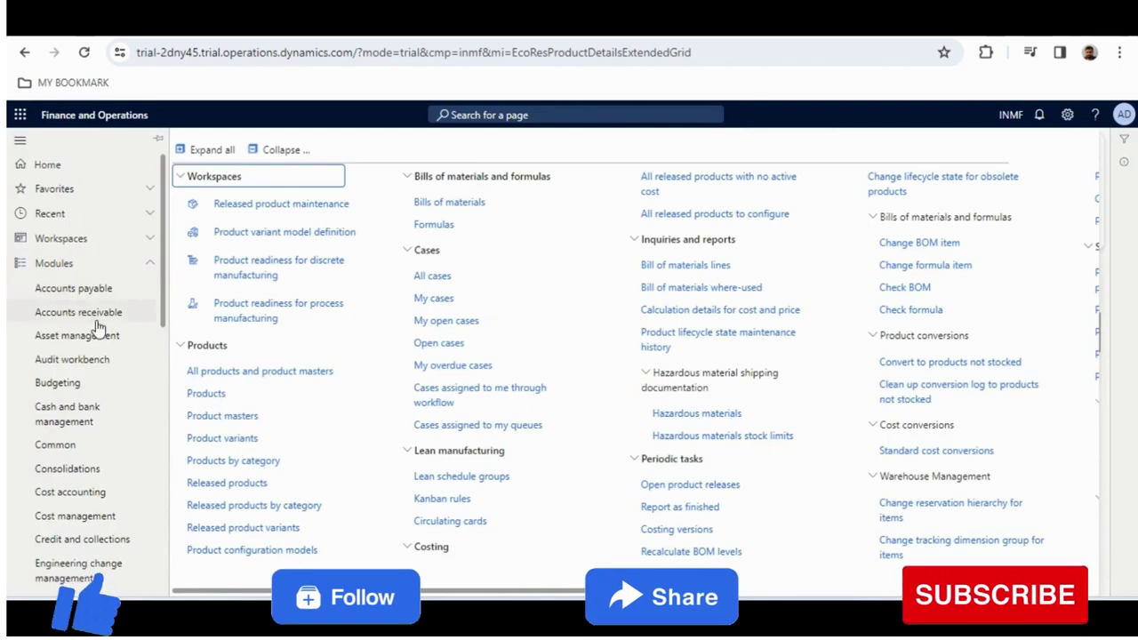
Step: Start a new order in Accounts receivable > All sales orders for customer Wingtip Toys India Ltd
{"action": "left_click", "coordinate": [104, 320]}
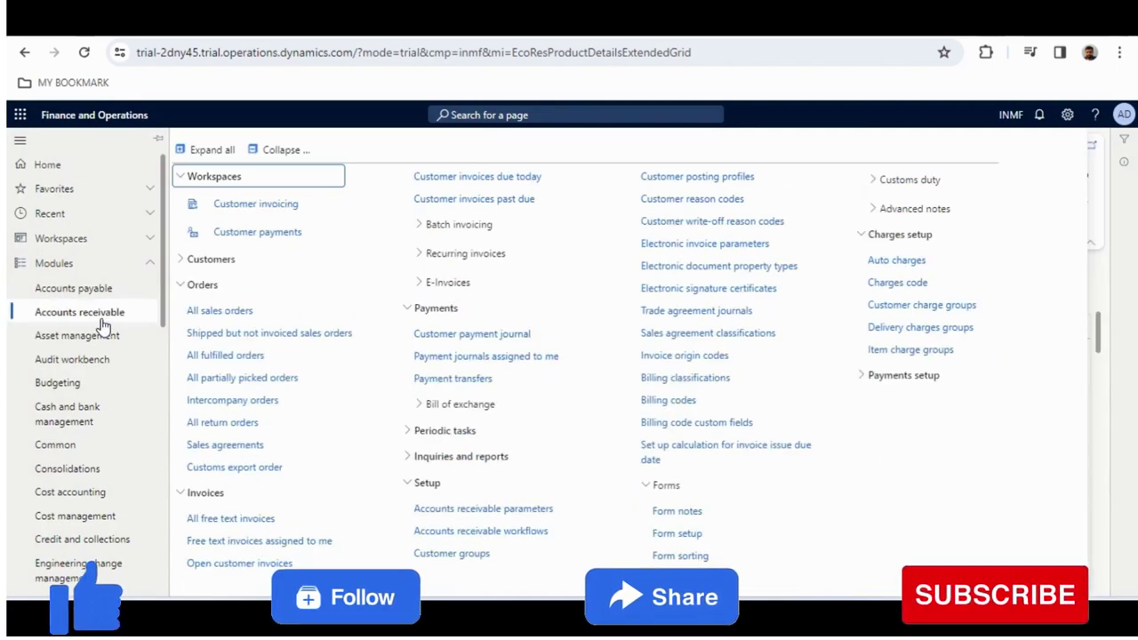
{"action": "left_click", "coordinate": [201, 313]}
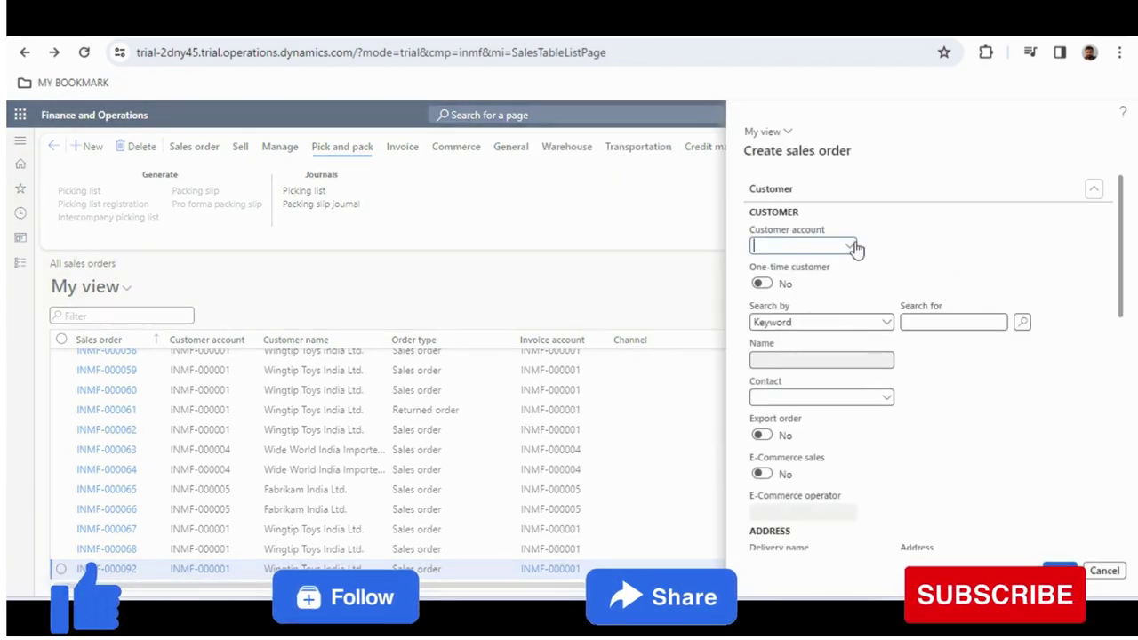
{"action": "left_click", "coordinate": [852, 246]}
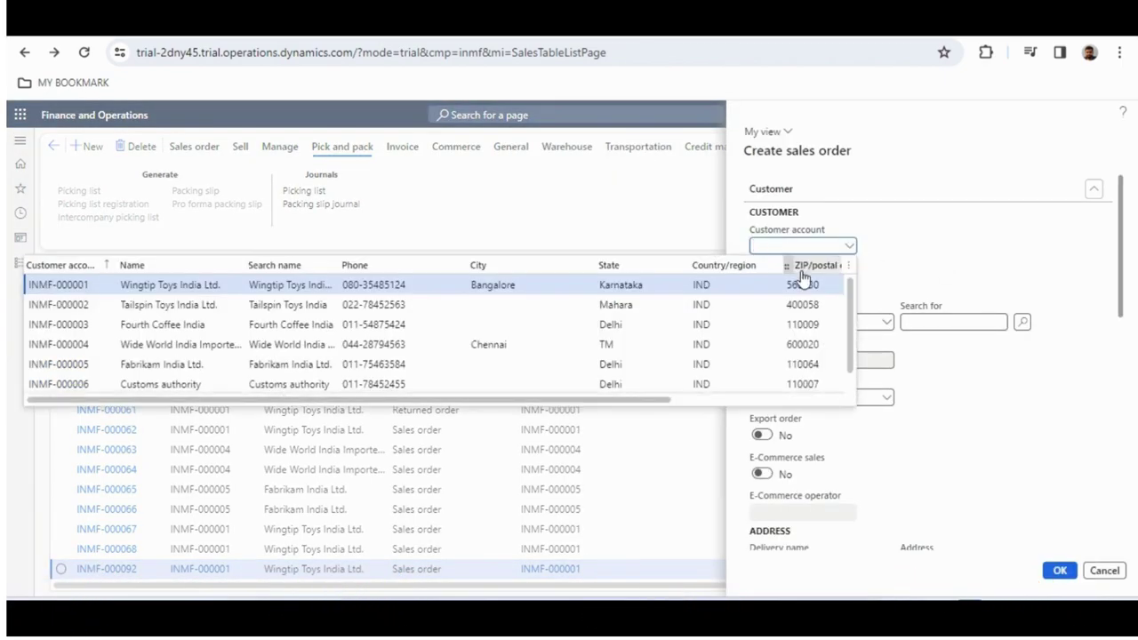
{"action": "key", "text": "Return"}
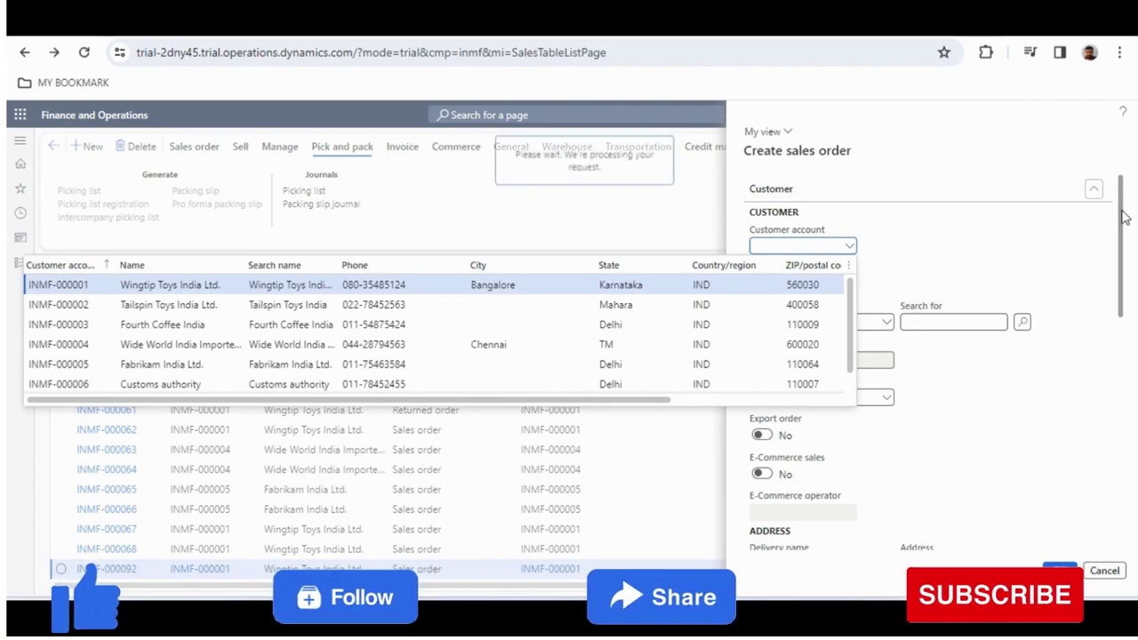
Step: Set the order's warehouse to 11 at Site 1 and confirm
{"action": "left_click_drag", "start_coordinate": [1125, 222], "coordinate": [1126, 415]}
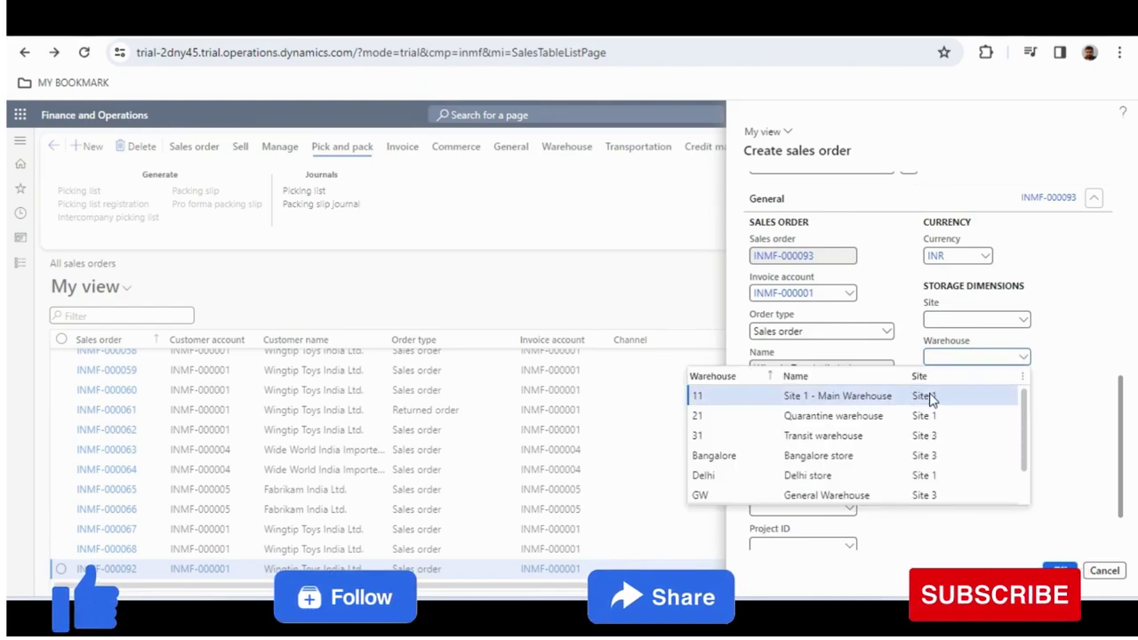
{"action": "left_click", "coordinate": [931, 396]}
{"action": "left_click_drag", "start_coordinate": [1125, 418], "coordinate": [1125, 449]}
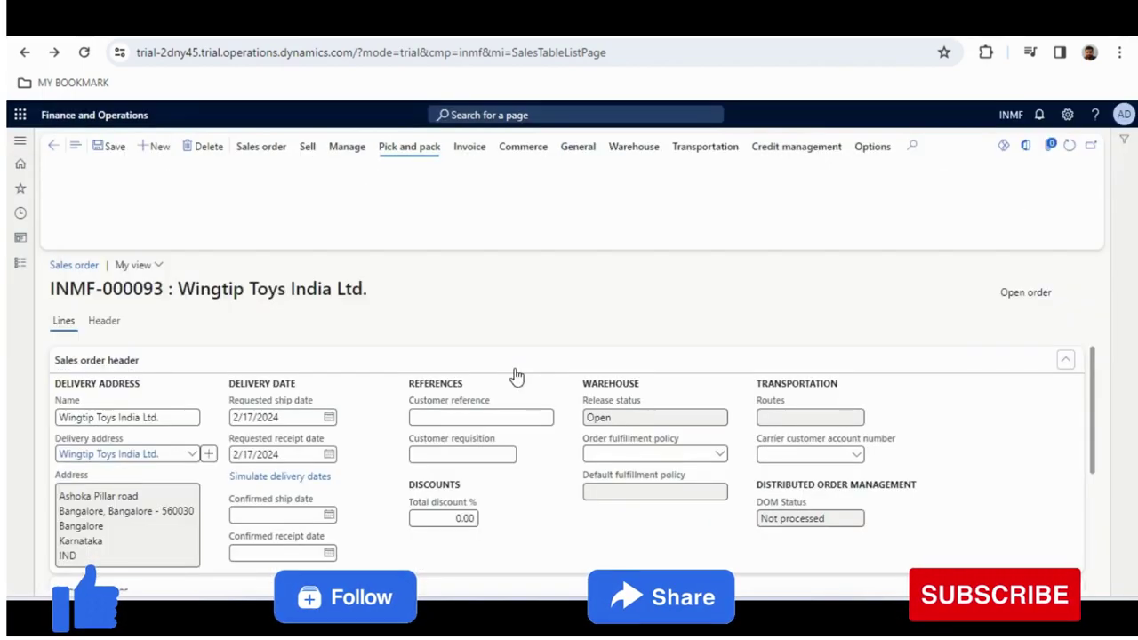
Step: Add a sales order line and filter its Item number lookup with 'bun' to find Bundle
{"action": "left_click_drag", "start_coordinate": [1097, 394], "coordinate": [1086, 509]}
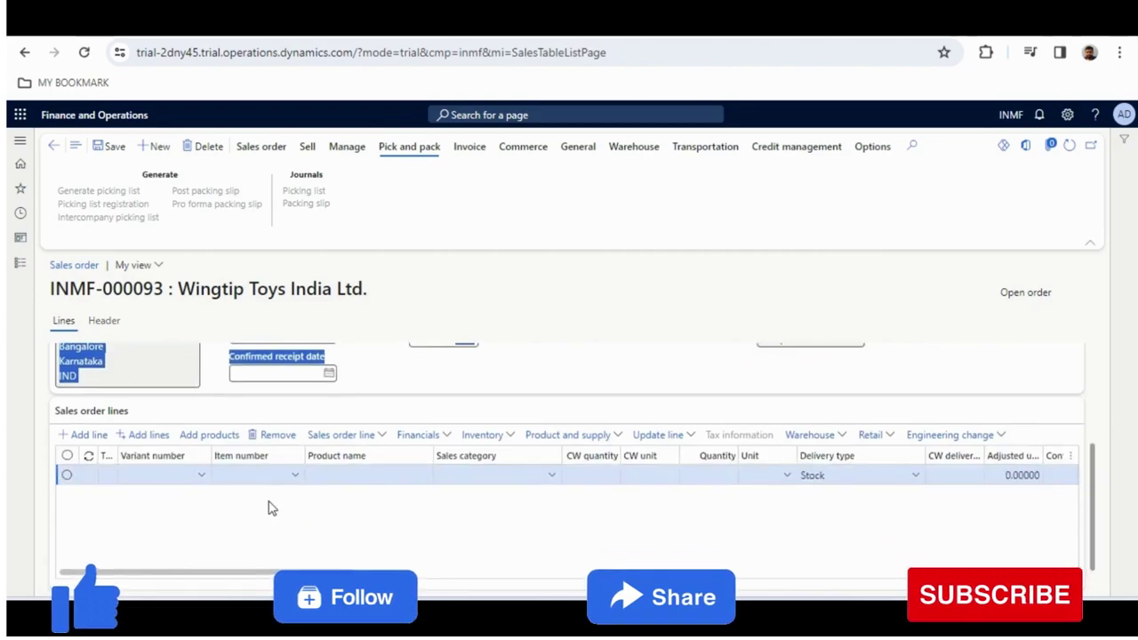
{"action": "left_click", "coordinate": [247, 480]}
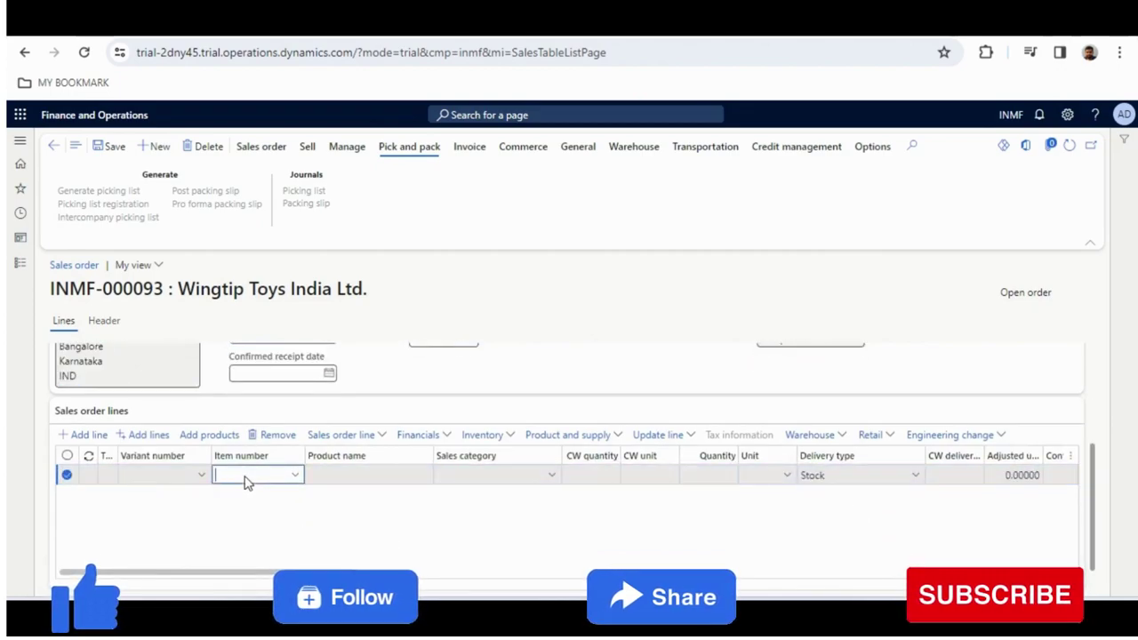
{"action": "left_click", "coordinate": [247, 480]}
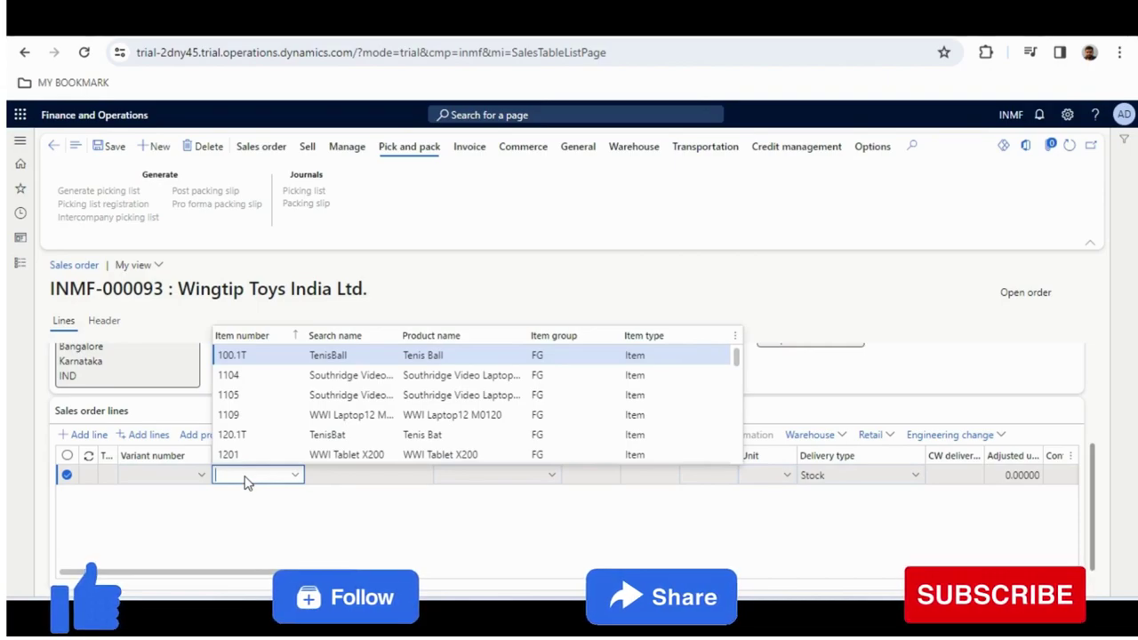
{"action": "left_click_drag", "start_coordinate": [739, 358], "coordinate": [738, 367]}
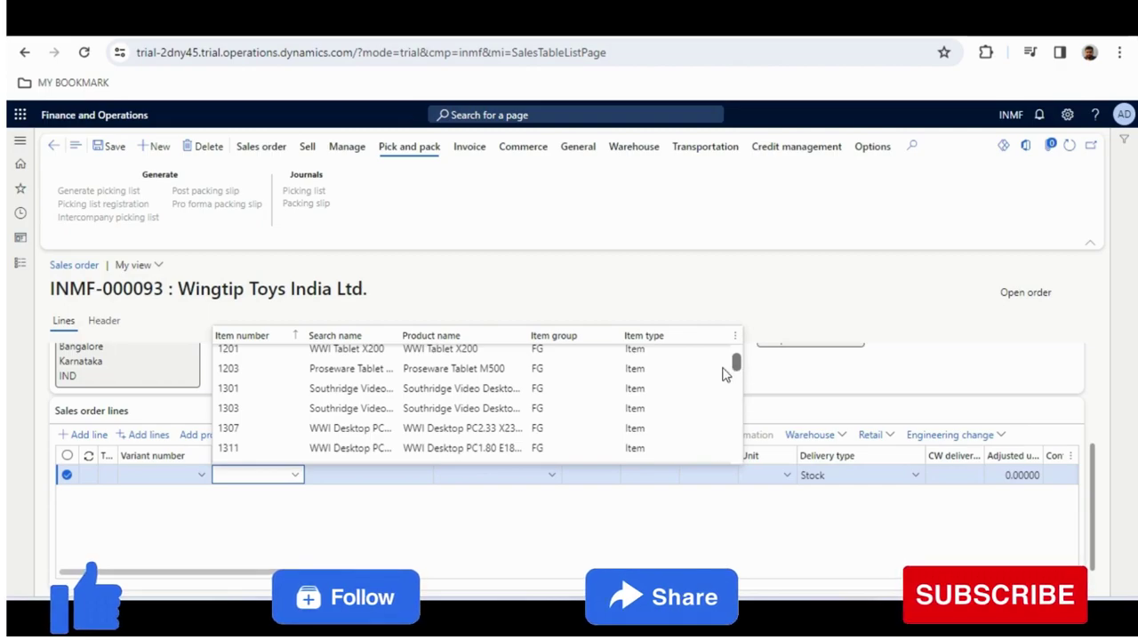
{"action": "left_click", "coordinate": [260, 485]}
{"action": "type", "text": "bun"}
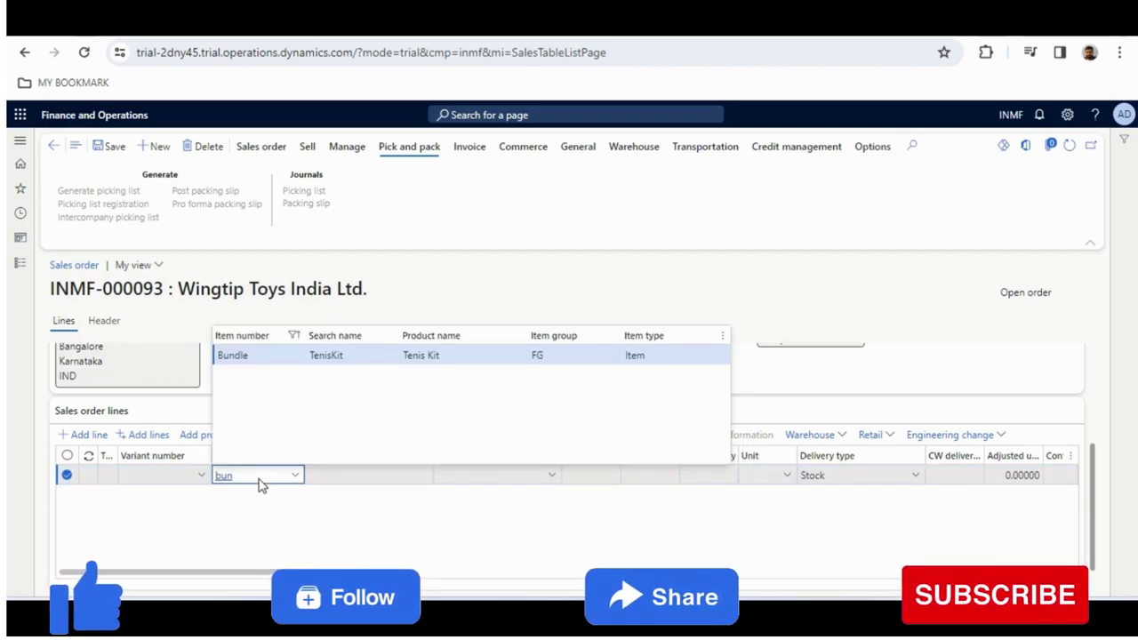